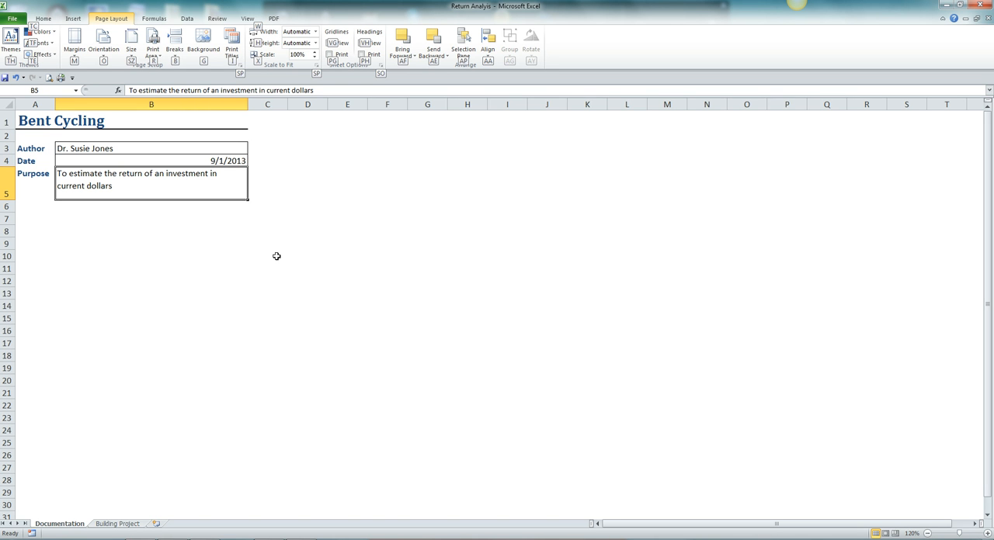
On the Building Project sheet, calculate the Year 1 cumulative net cash flow in B7 with =B6+A6
click(295, 197)
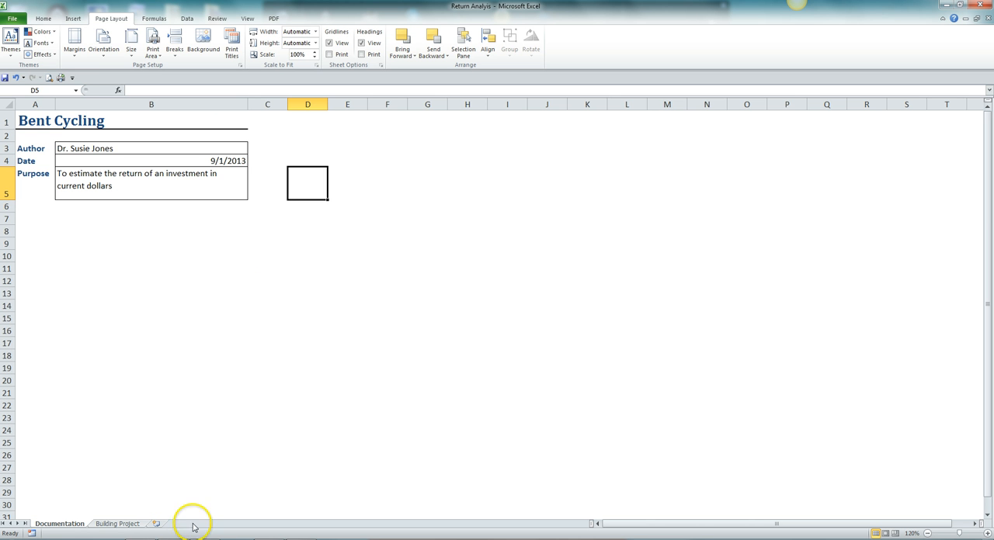
click(118, 524)
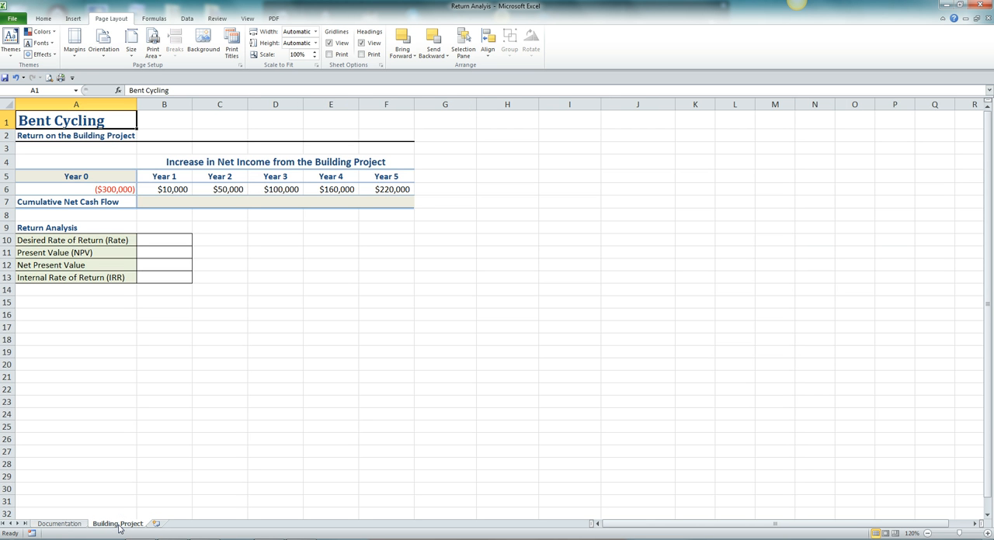
click(167, 204)
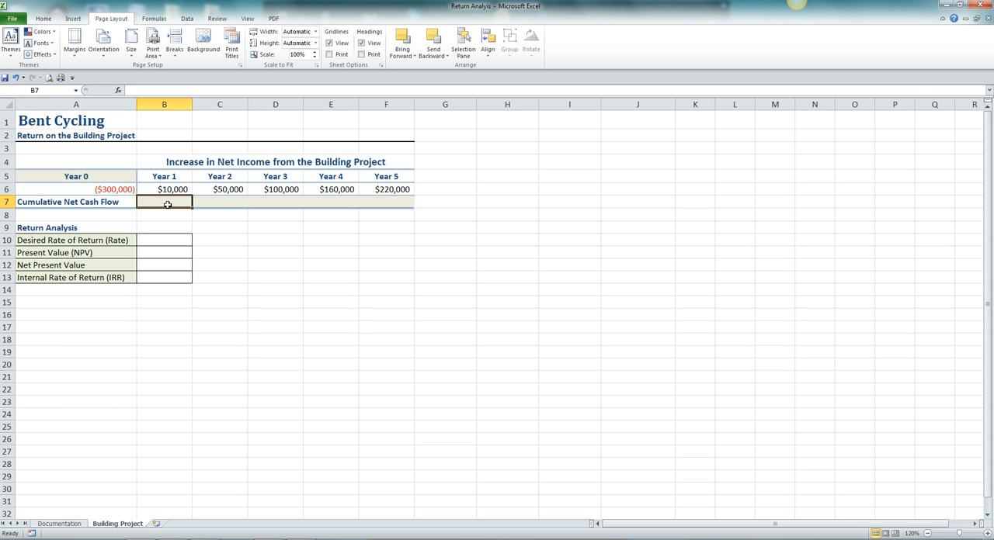
text(=)
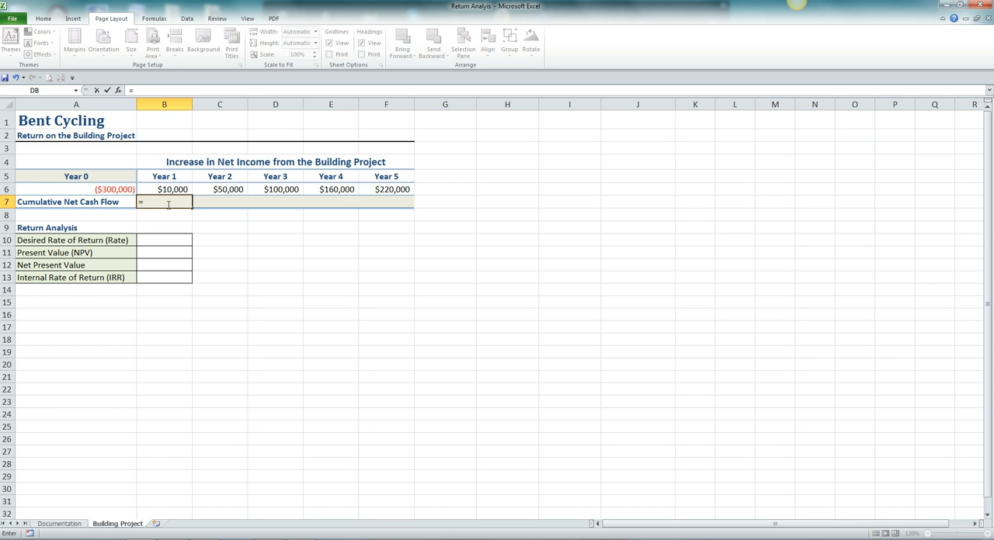
click(170, 189)
text(+)
click(112, 191)
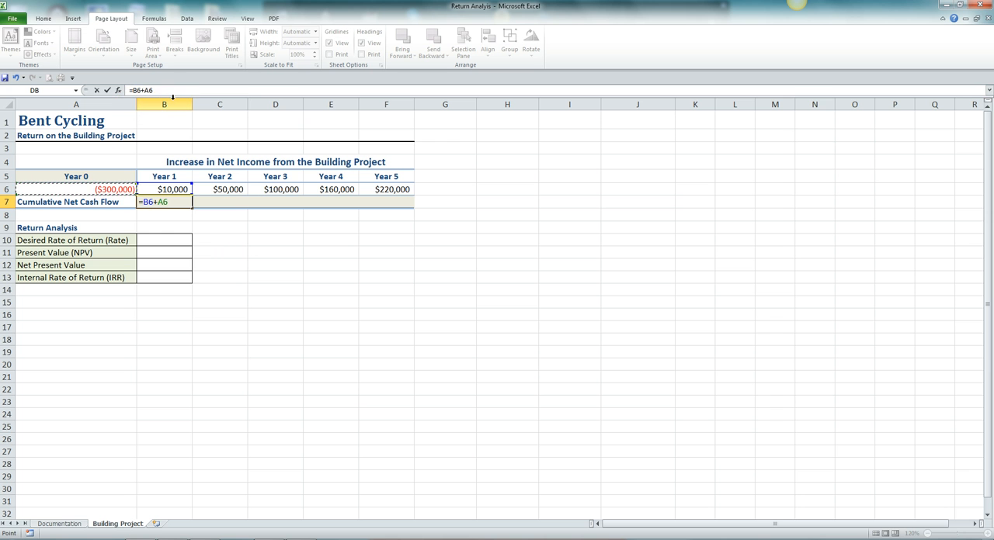
key(Tab)
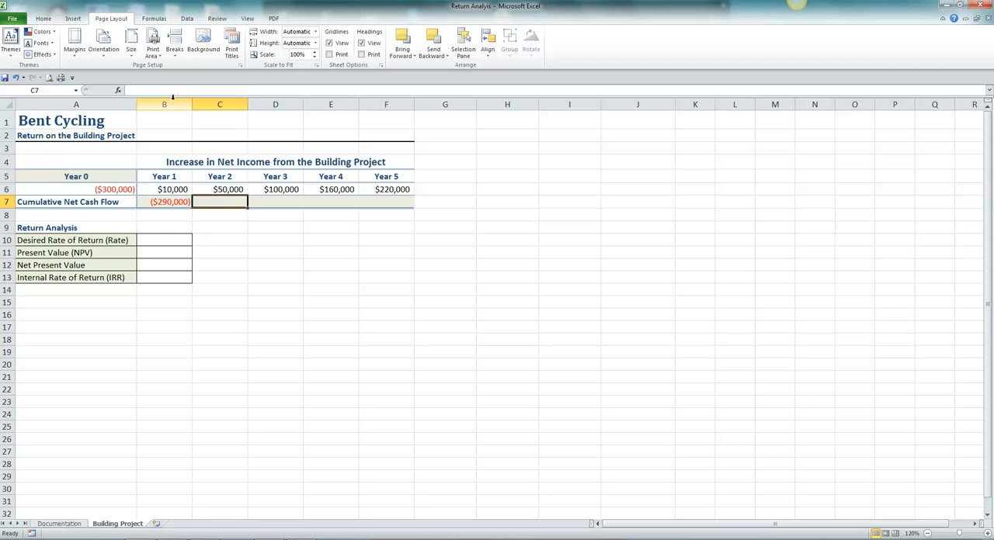
Calculate the Year 2 cumulative net cash flow in C7 with =C6+B7 and fill the formula across to F7
text(=)
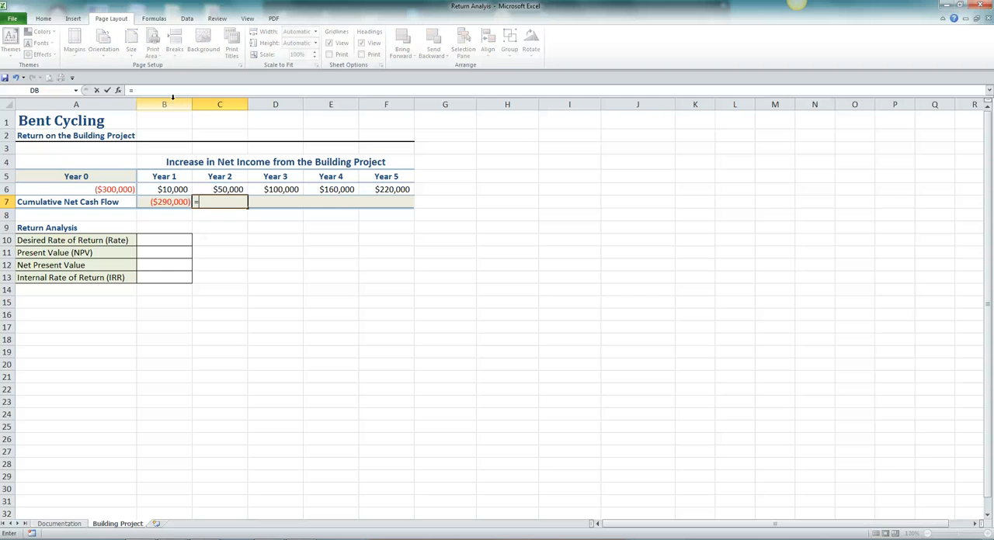
click(233, 188)
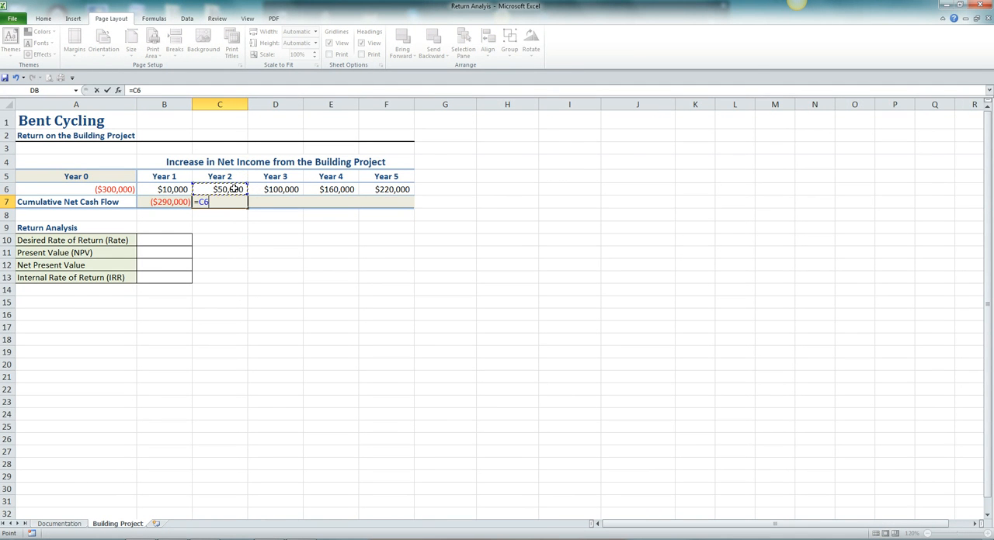
text(+)
click(169, 204)
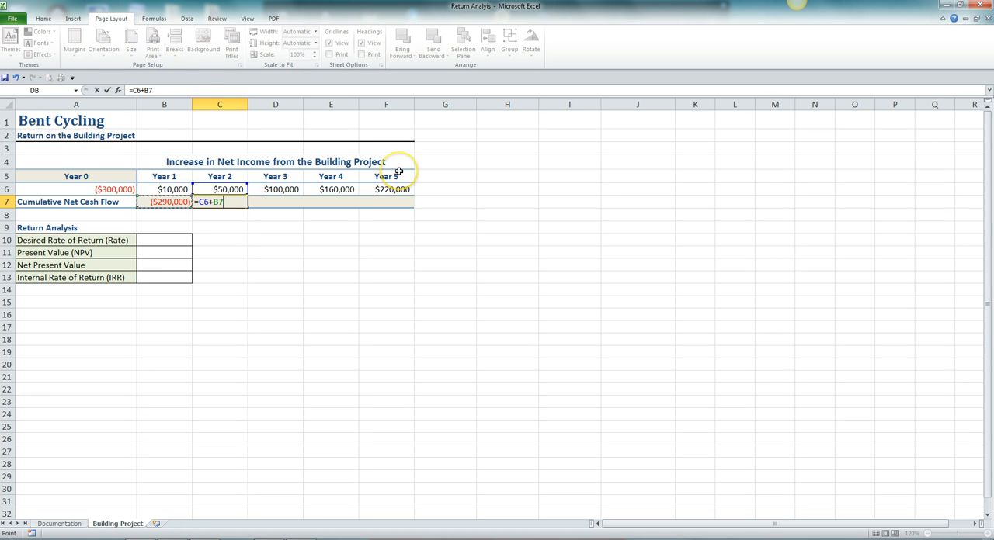
key(Tab)
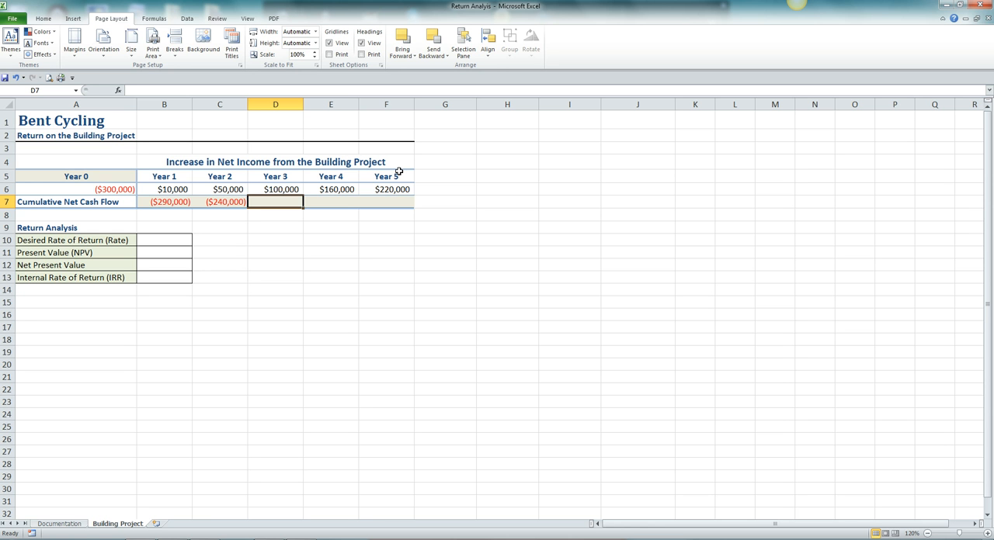
click(239, 202)
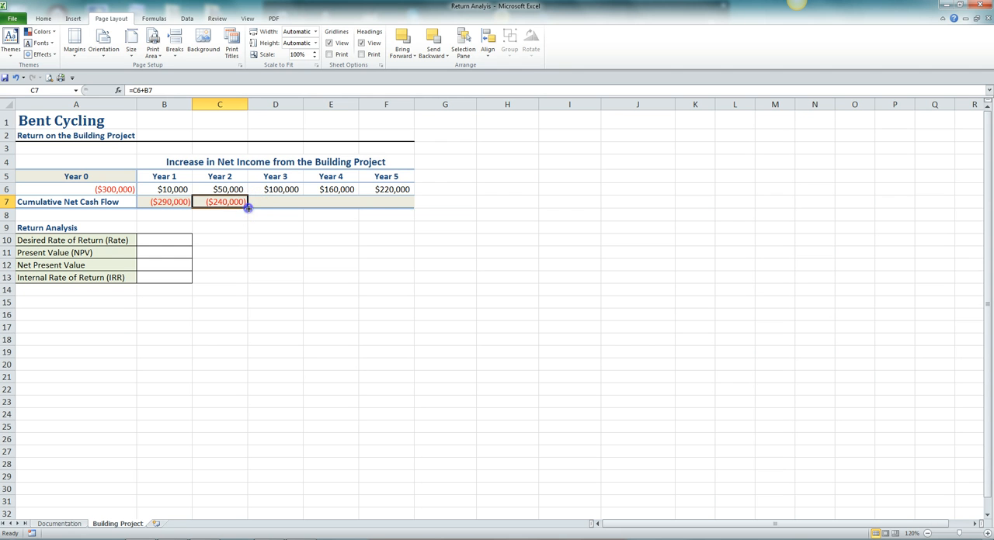
drag(249, 204, 406, 203)
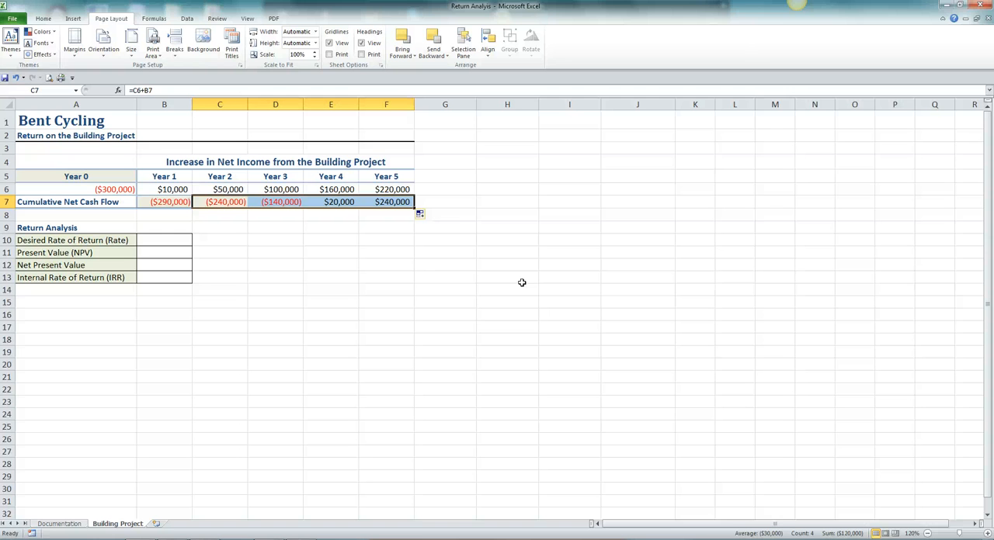
Set the desired rate of return in B10 to 12%
click(157, 244)
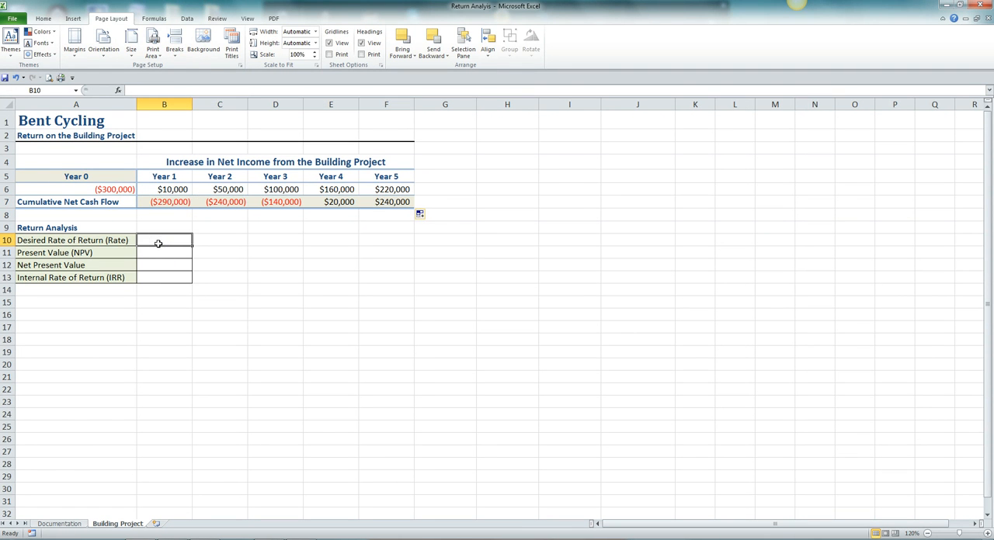
text(12%)
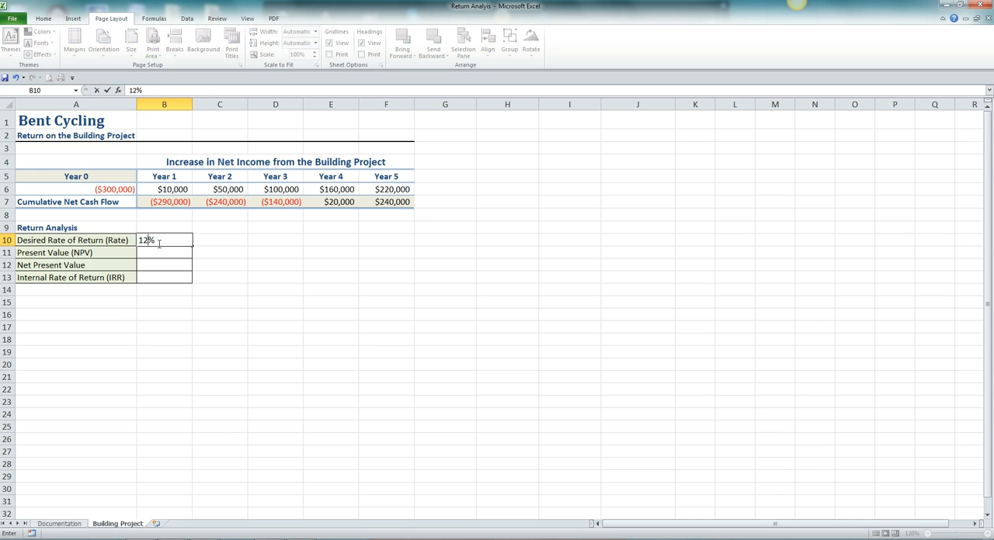
key(Tab)
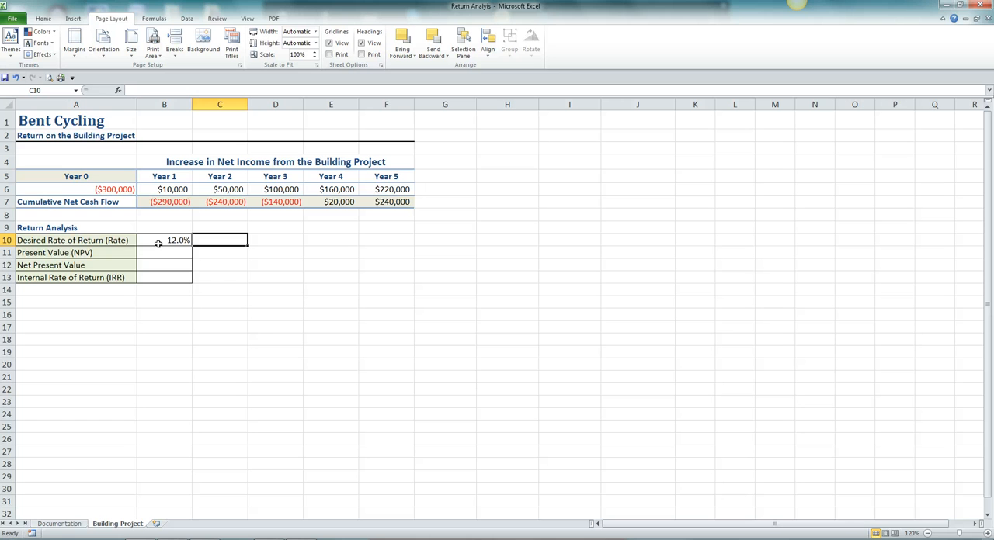
Try to calculate the present value in B11 using the NPV function with the Year 1 to Year 5 income range B6:F6
click(169, 253)
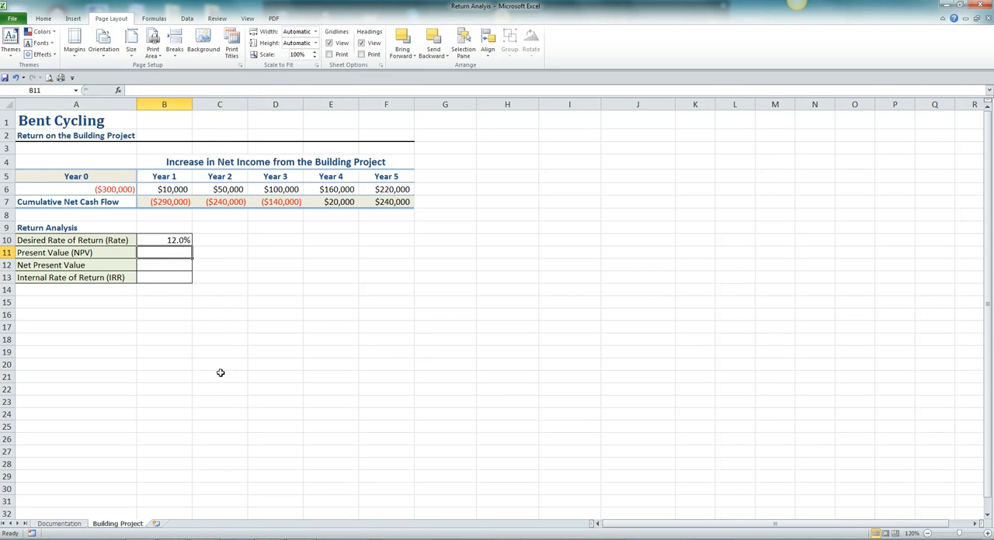
text(=)
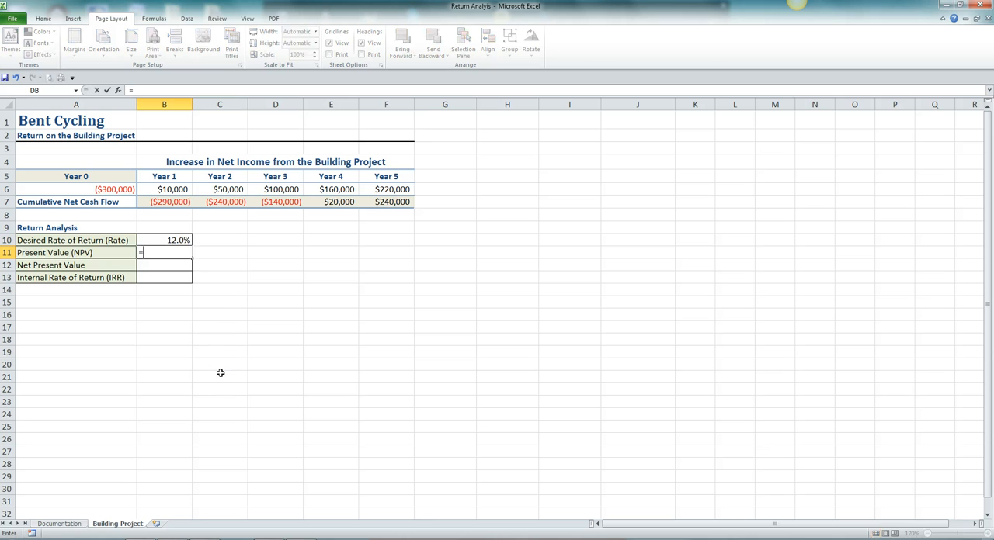
text(n)
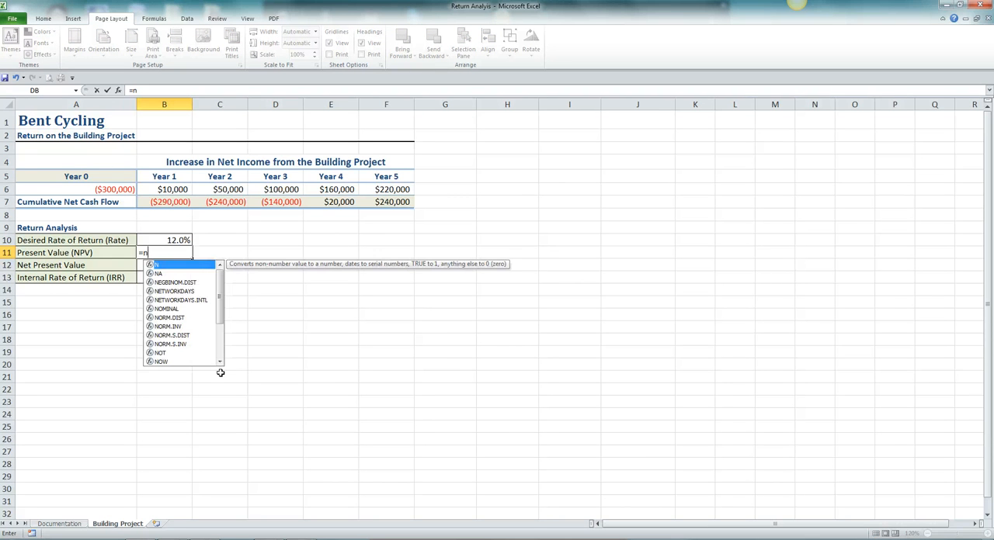
text(p)
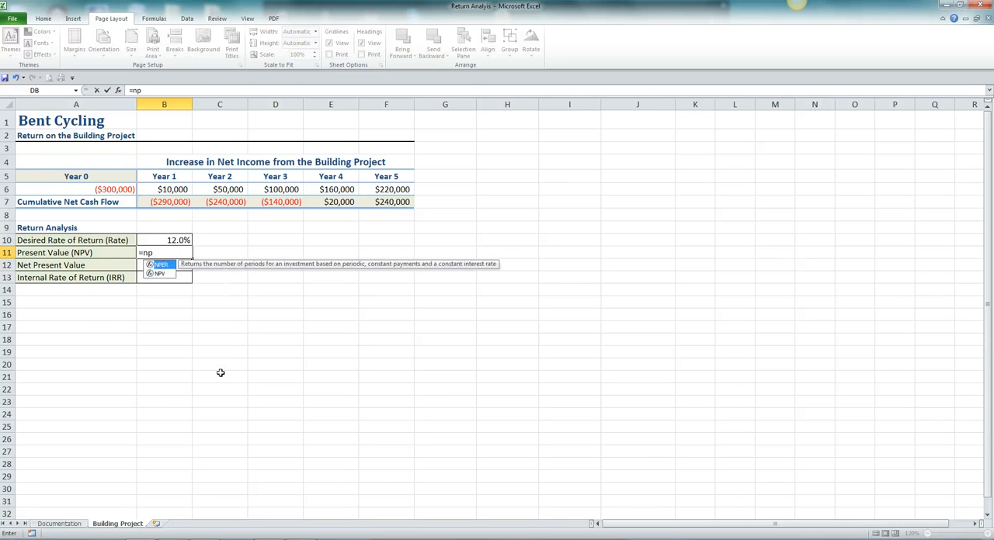
click(161, 274)
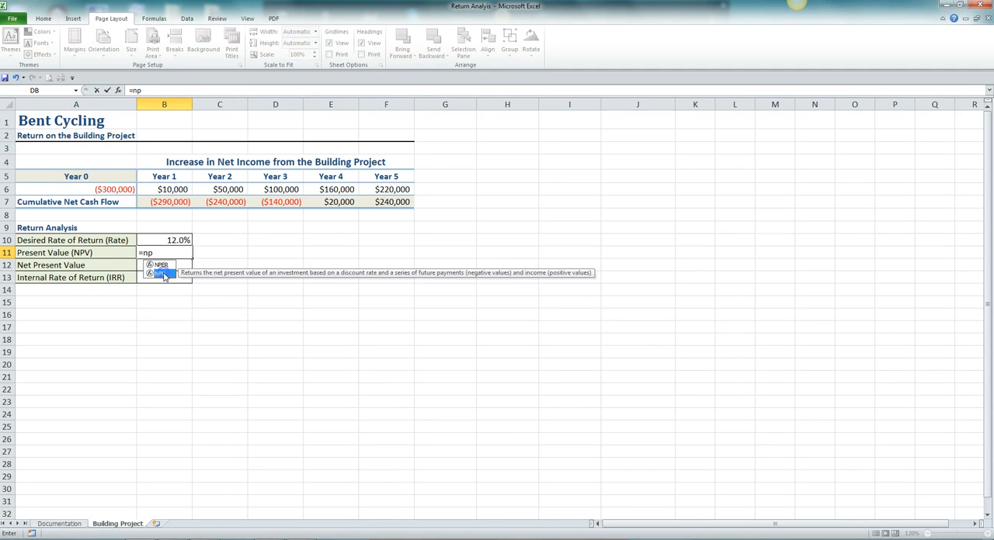
double_click(162, 274)
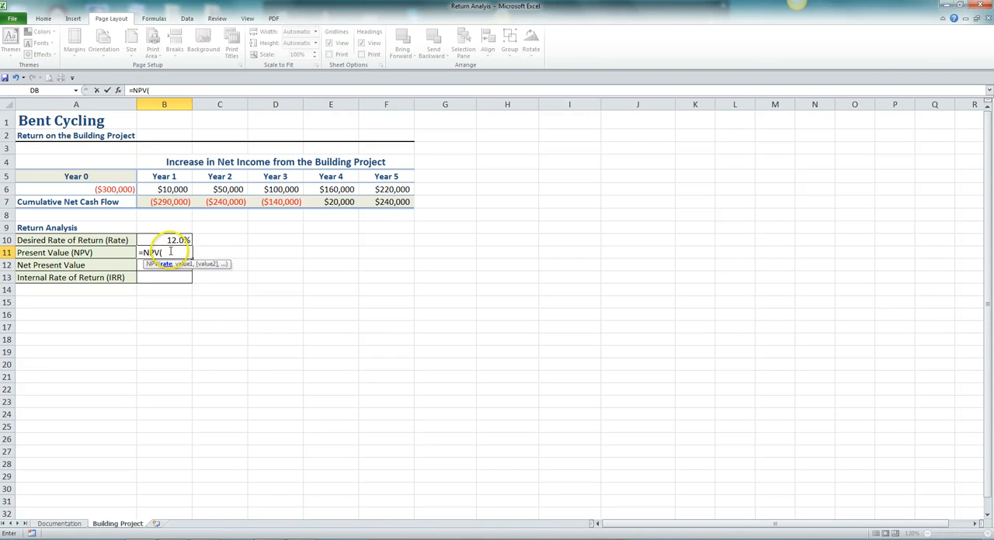
click(171, 240)
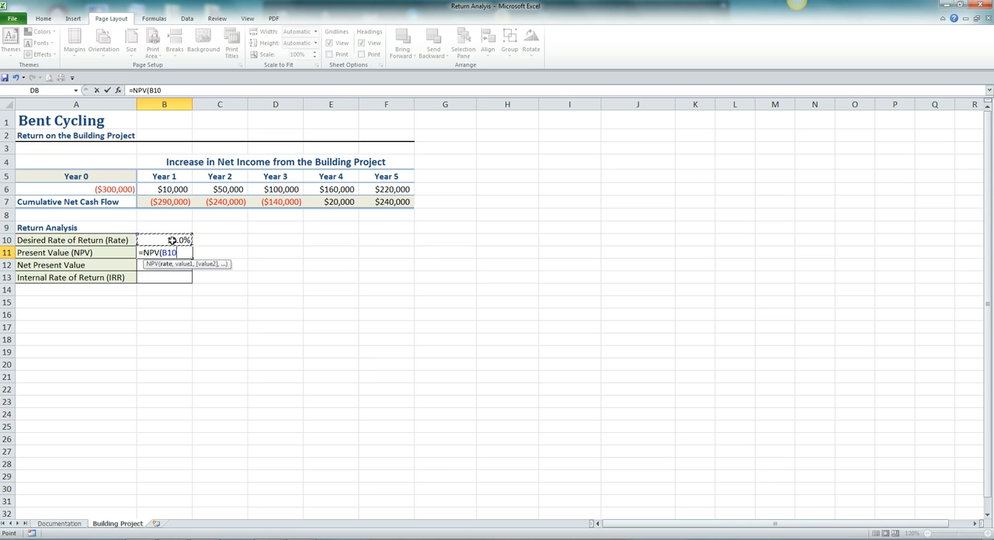
click(159, 190)
drag(158, 189, 371, 187)
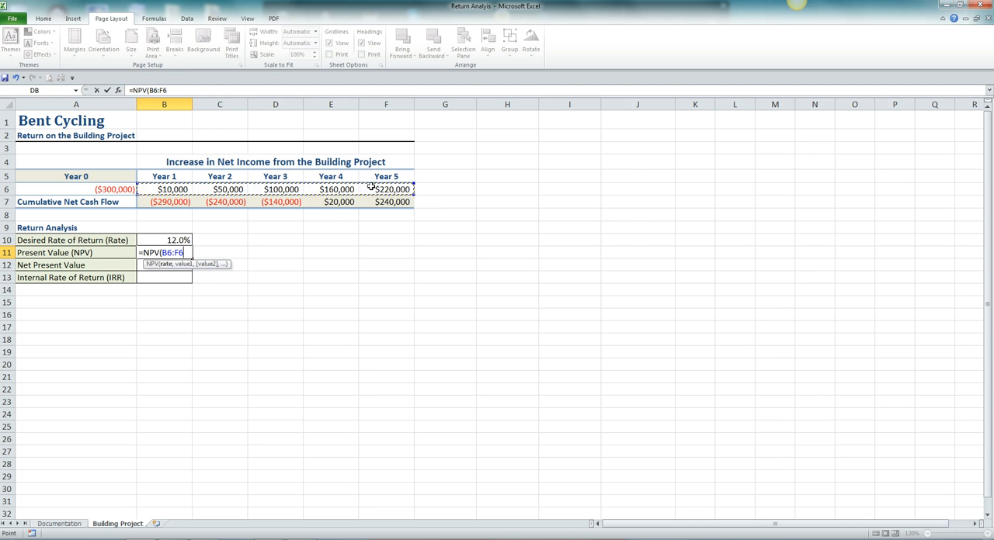
key(Return)
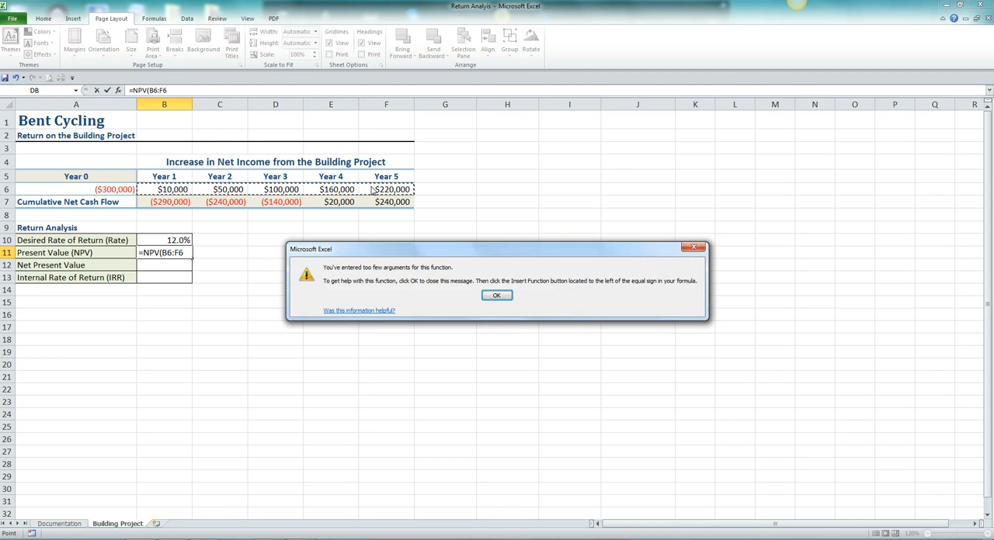
click(496, 295)
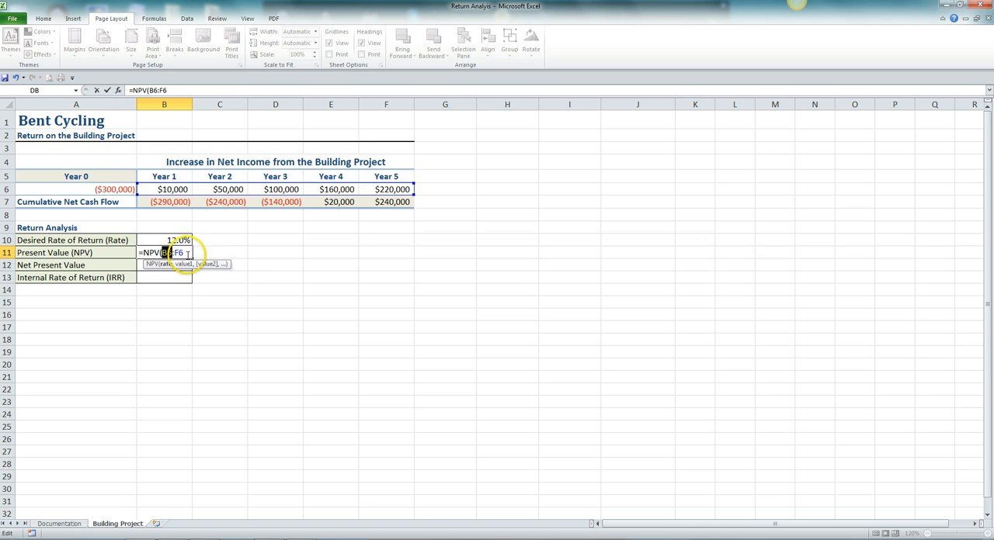
Insert the rate cell B10 as the first NPV argument in B11, completing the formula as =NPV(B10,B6:F6)
click(162, 253)
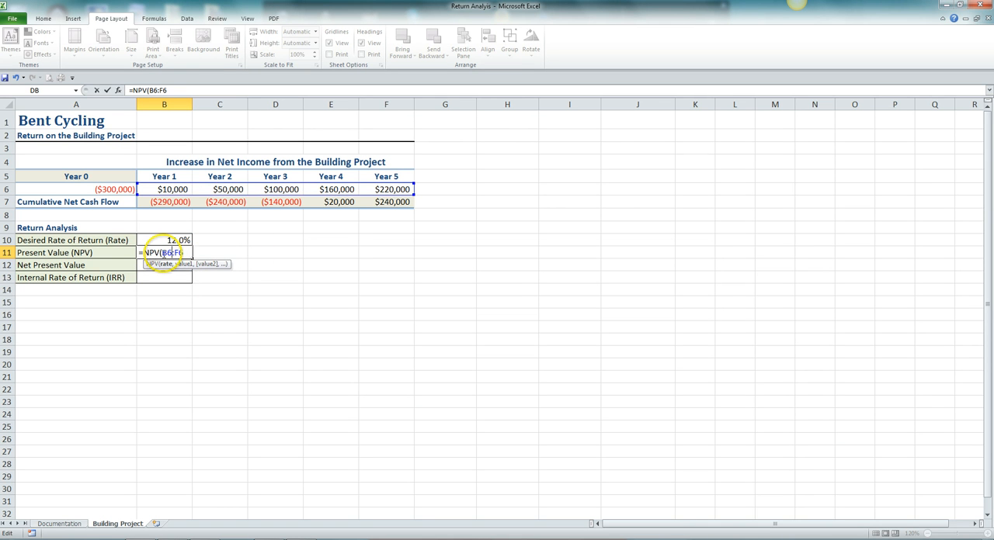
click(182, 252)
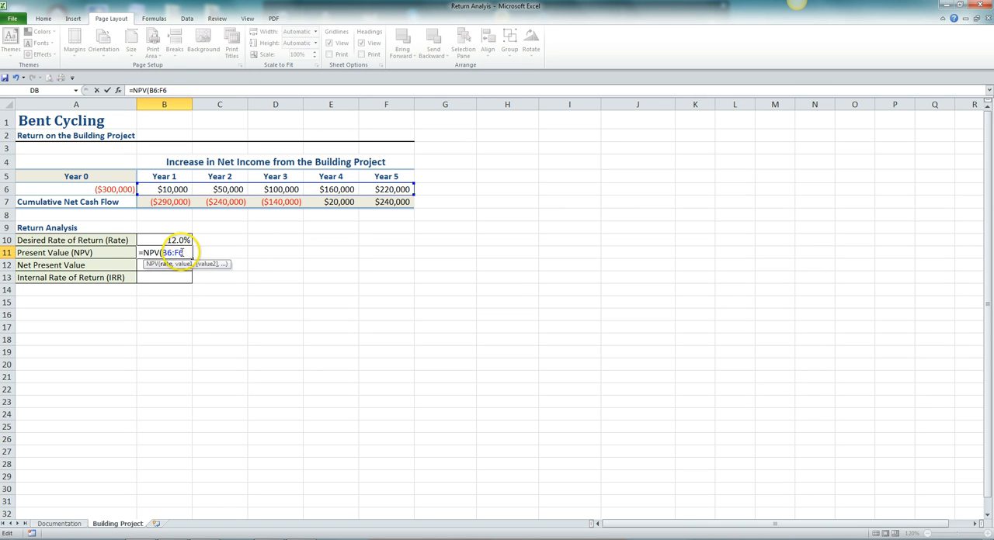
click(169, 240)
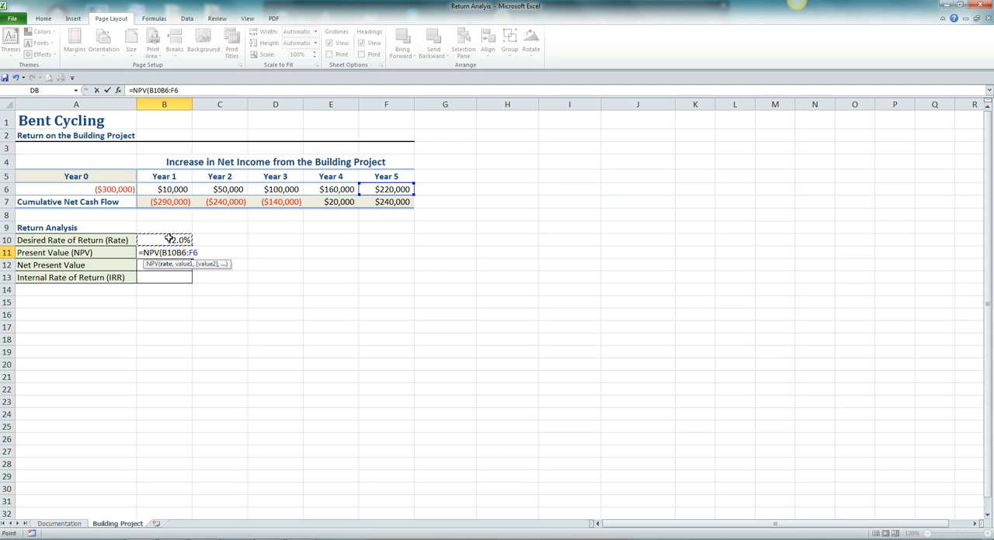
text(,)
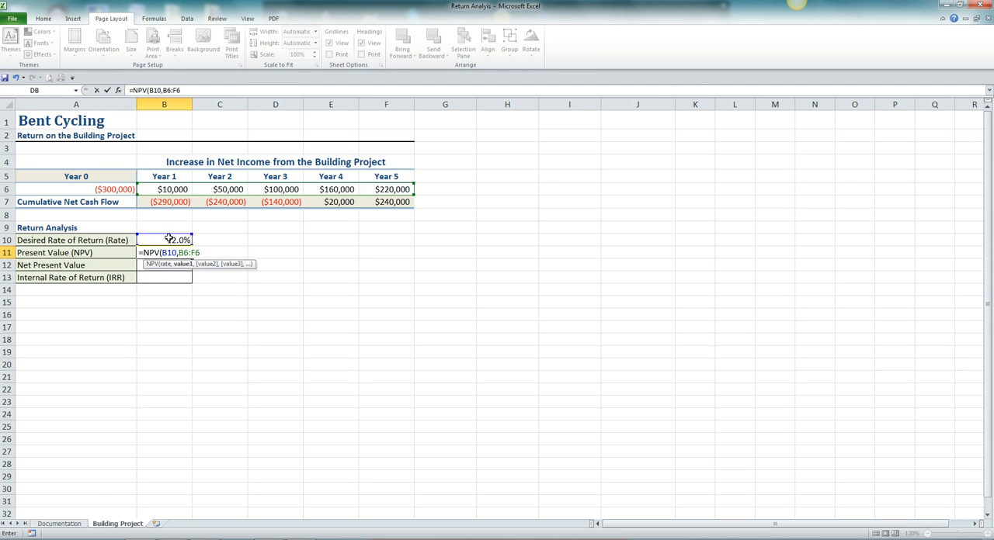
click(189, 91)
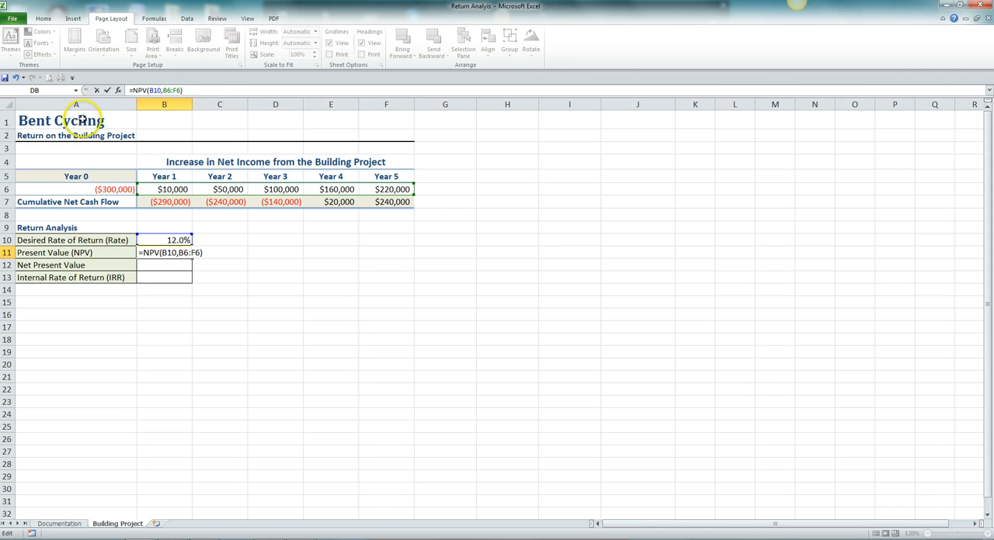
click(159, 91)
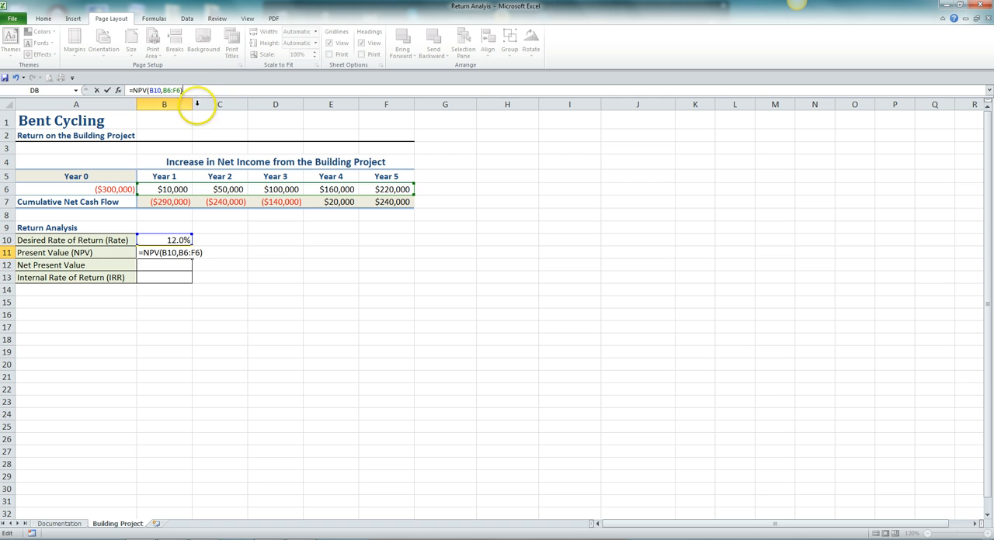
key(Return)
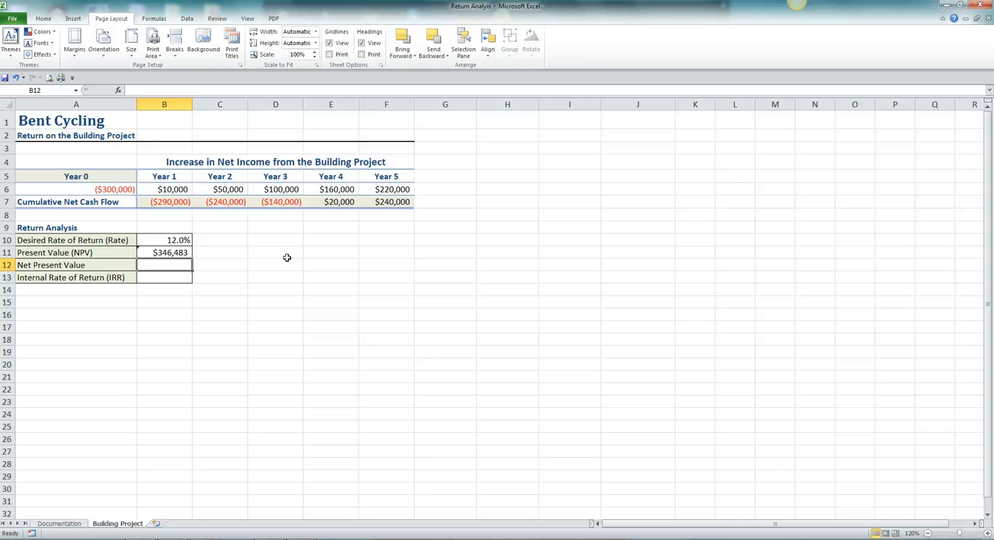
Calculate the net present value in B12 by adding the Year 0 investment and the present value with =A6+B11
text(=)
click(296, 268)
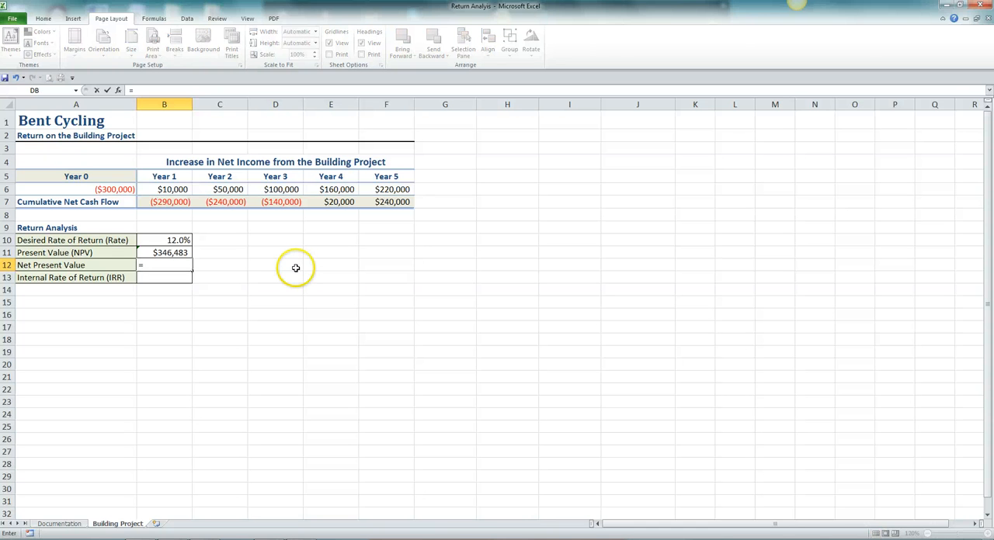
click(81, 190)
text(+)
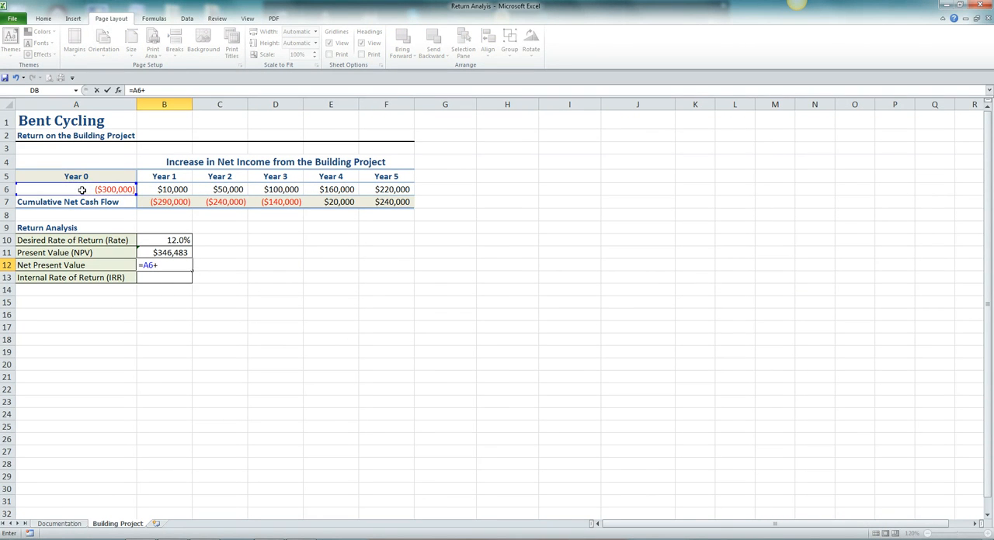
click(174, 252)
key(Return)
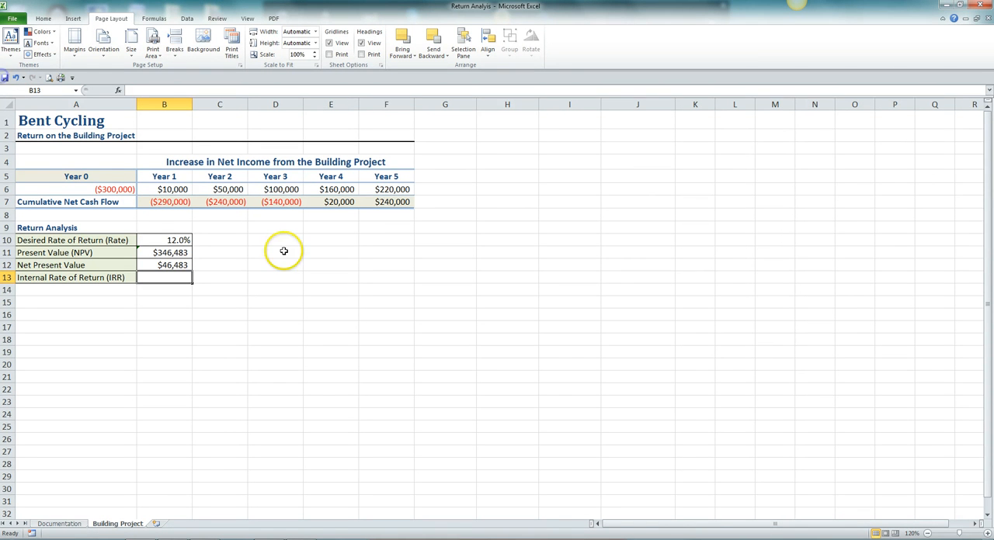
Test a 9% desired rate of return in B10 and inspect the net present value in B12
click(164, 241)
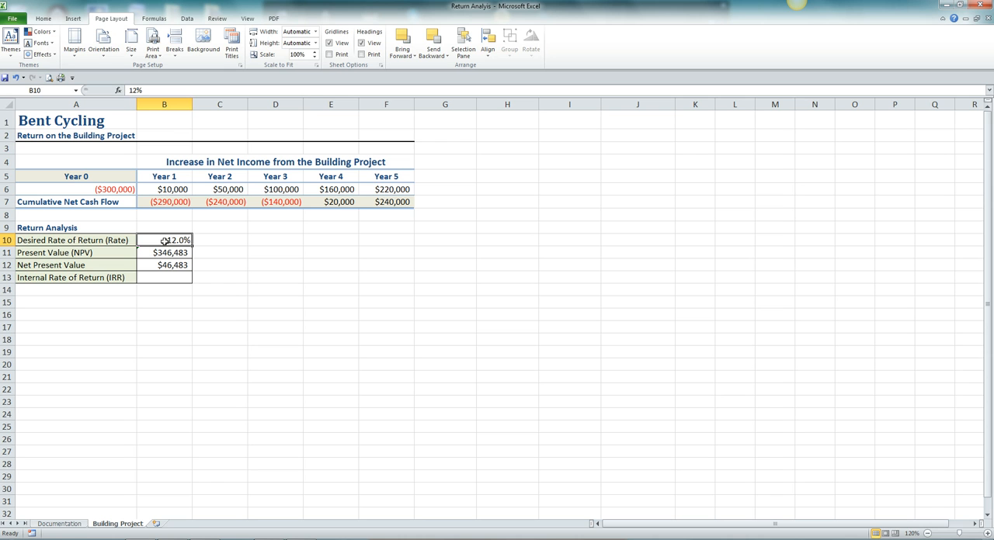
text(9)
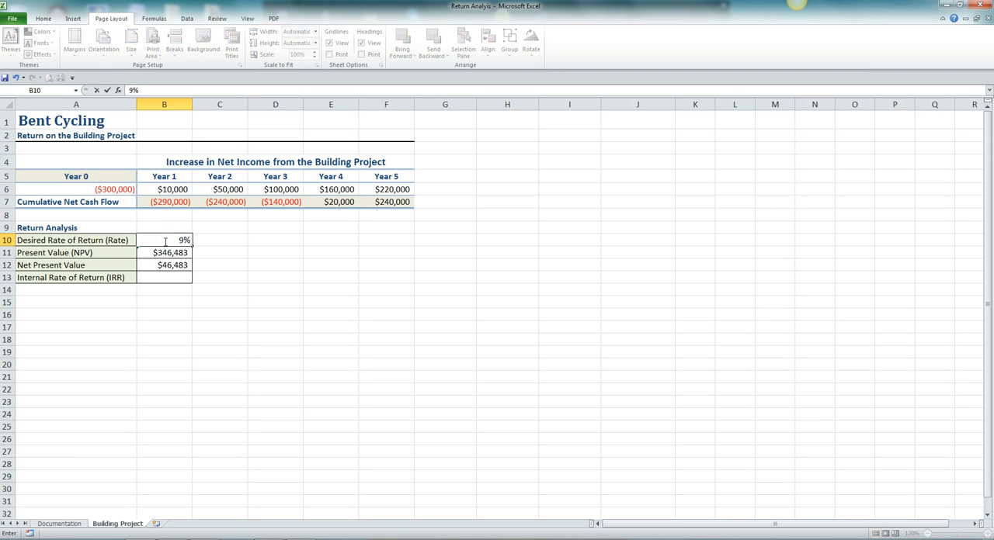
key(Return)
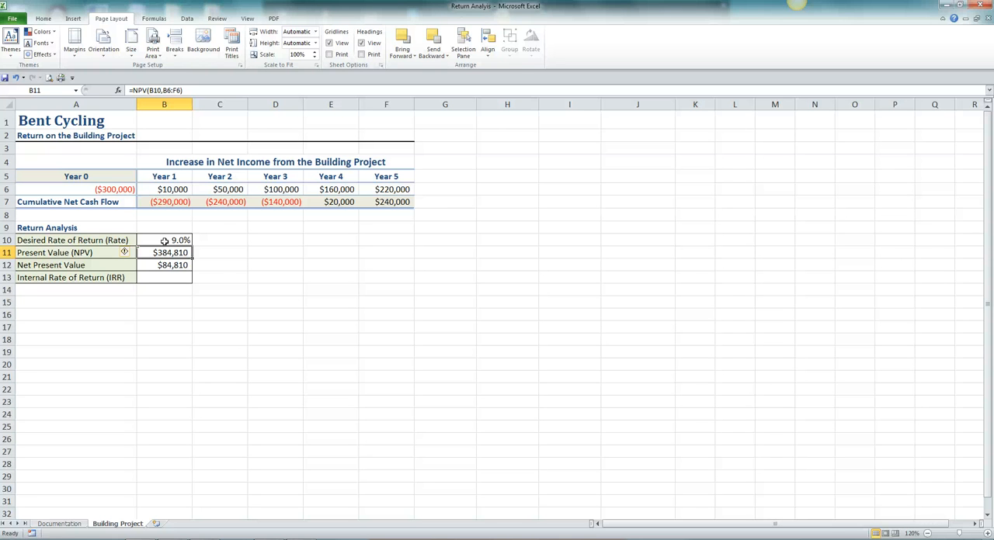
click(184, 267)
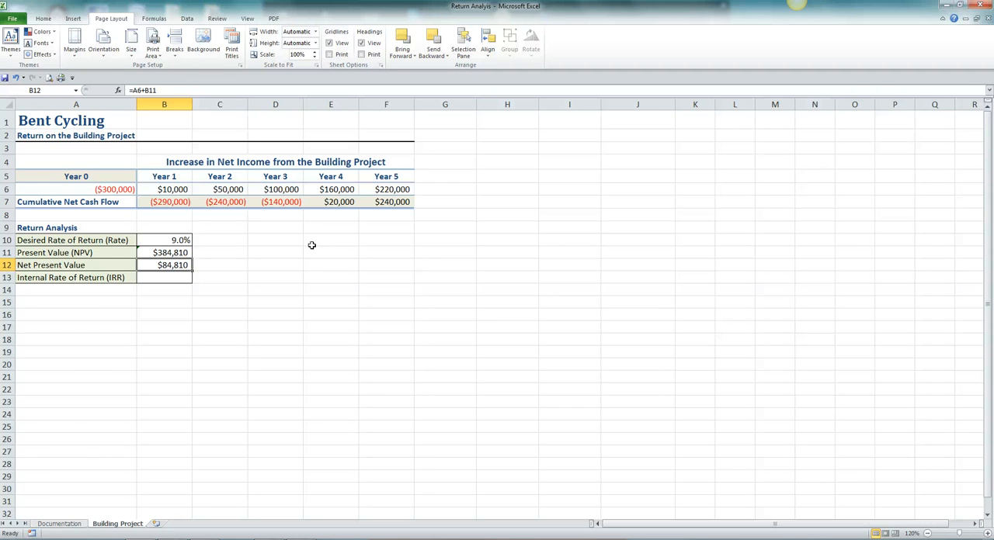
Test a desired rate of return of 15% in B10
click(147, 240)
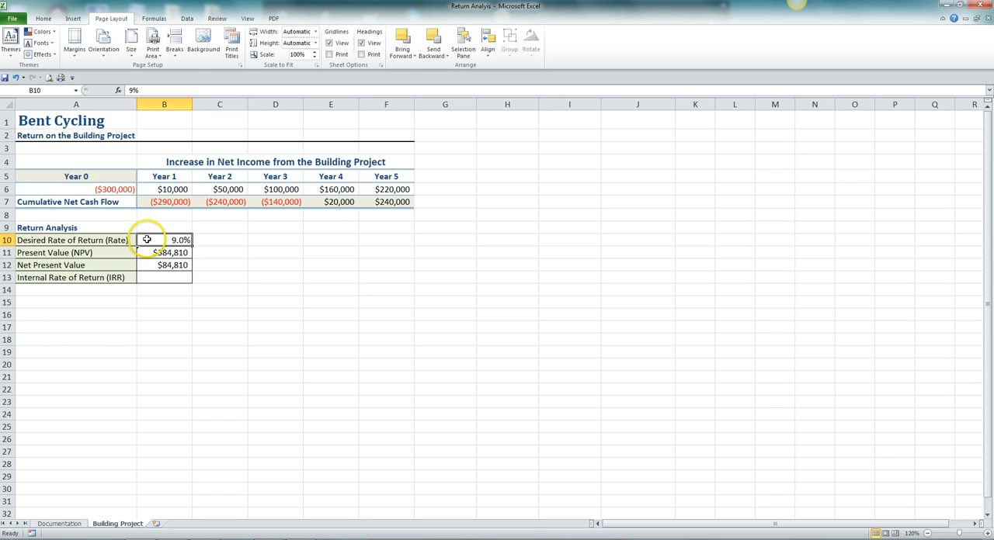
text(15)
key(Return)
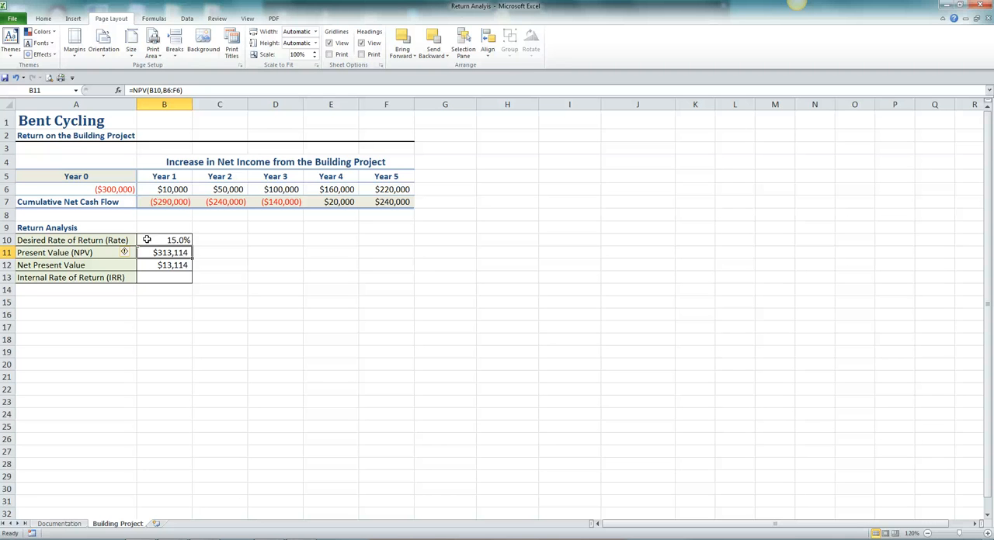
Format the desired rate of return in B10 as a percentage without decimal places
click(178, 239)
click(61, 56)
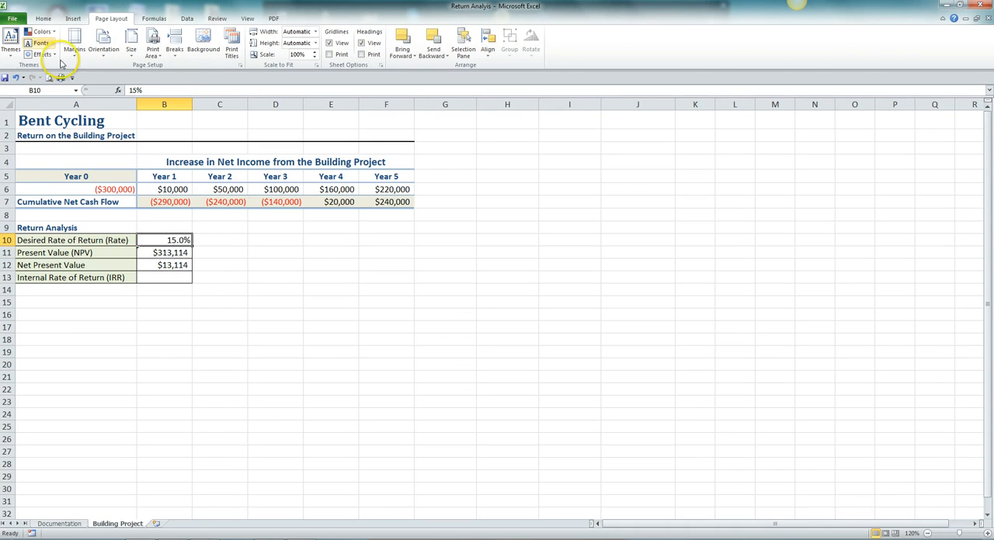
click(43, 18)
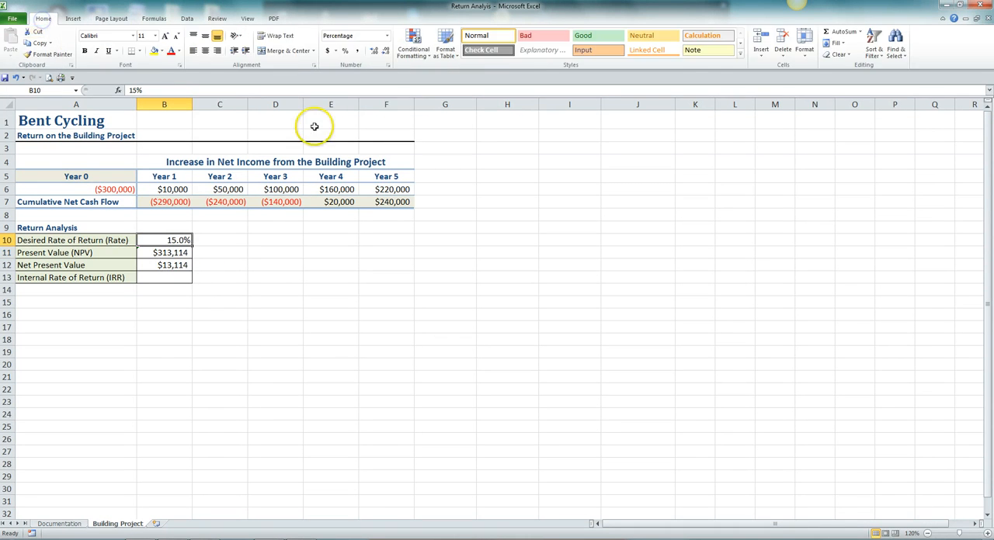
click(383, 53)
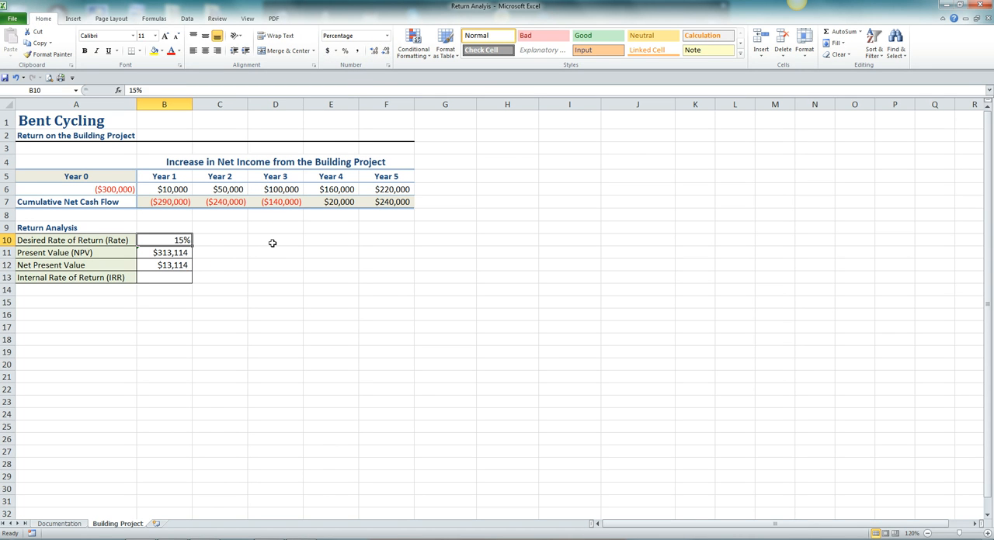
click(250, 267)
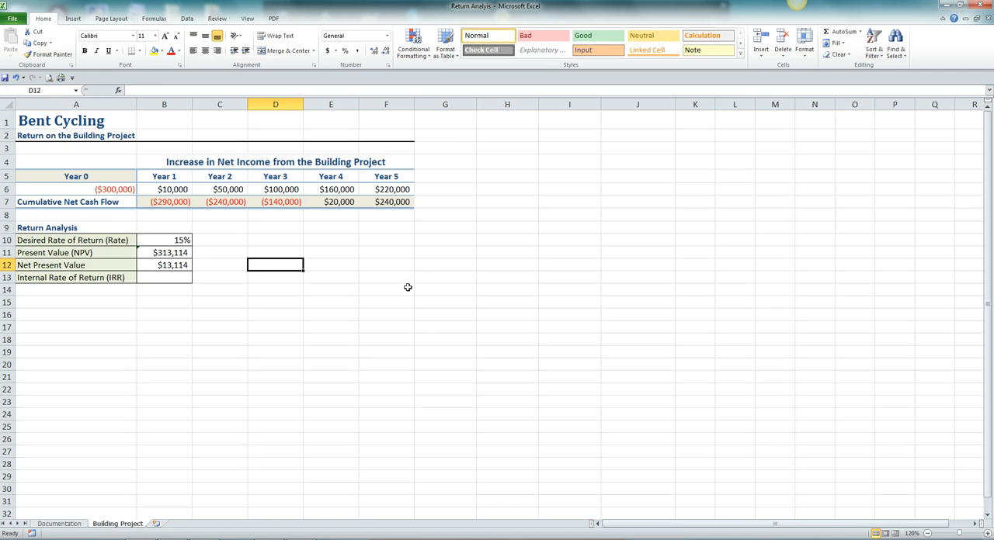
Test a desired rate of return of 20% in B10
click(179, 240)
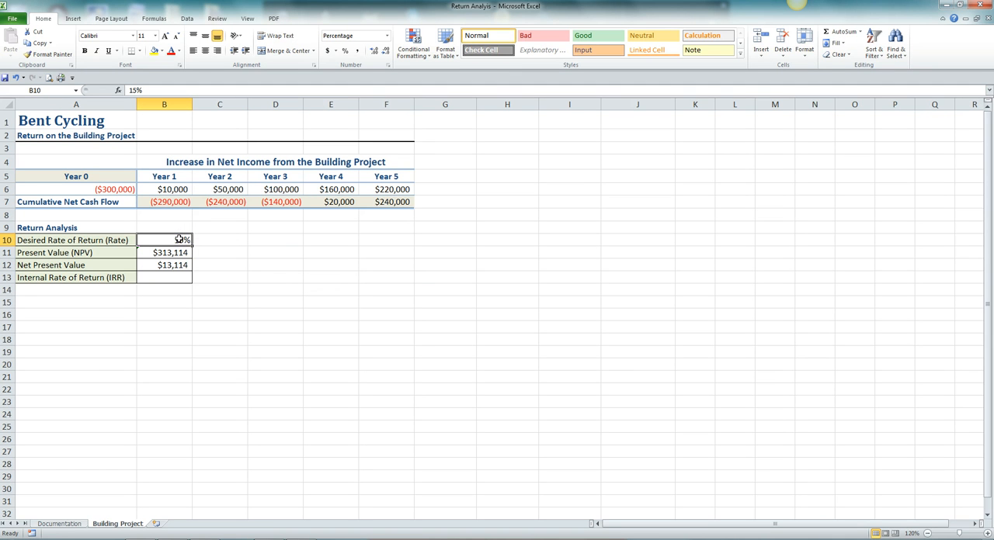
text(2)
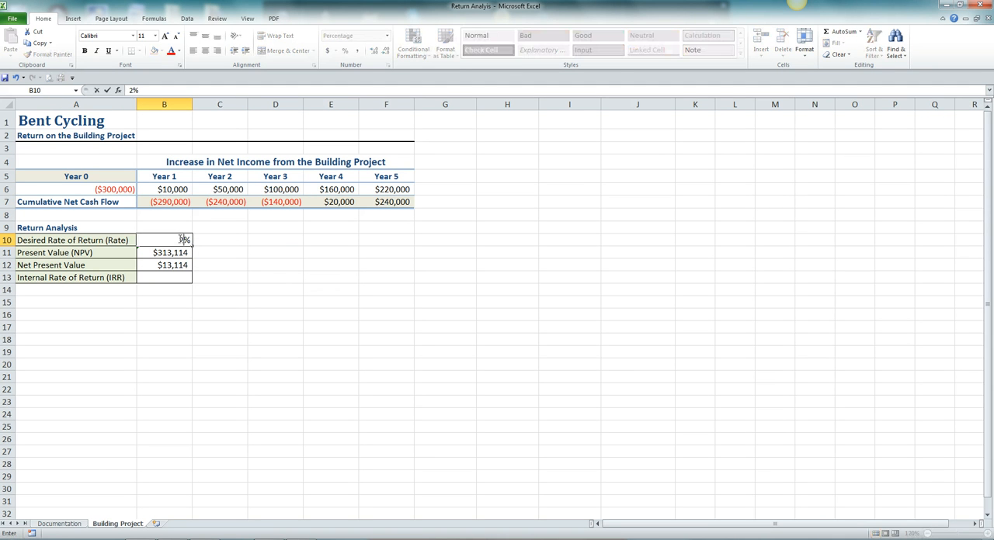
text(0)
key(Return)
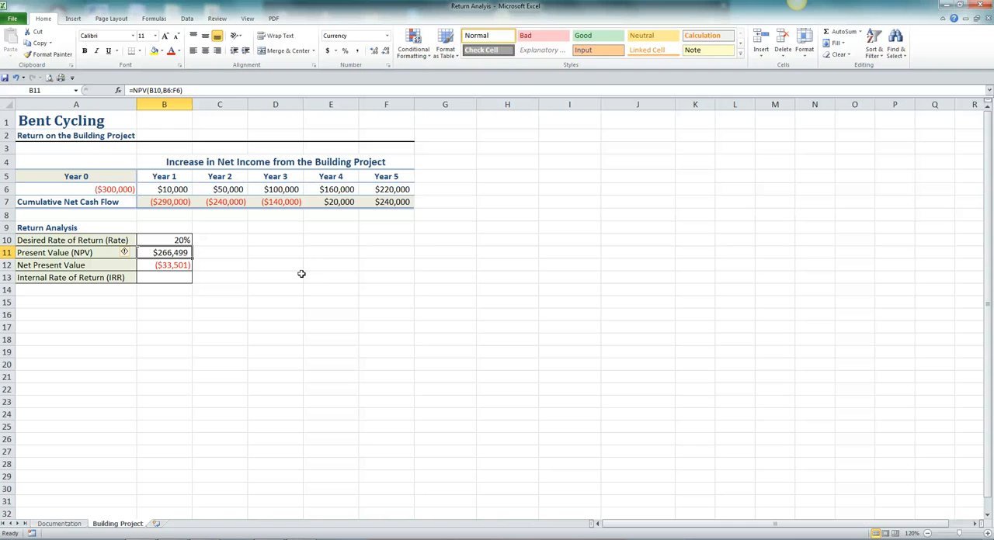
Set the desired rate of return in B10 back to 12%
click(181, 239)
text(12)
key(Return)
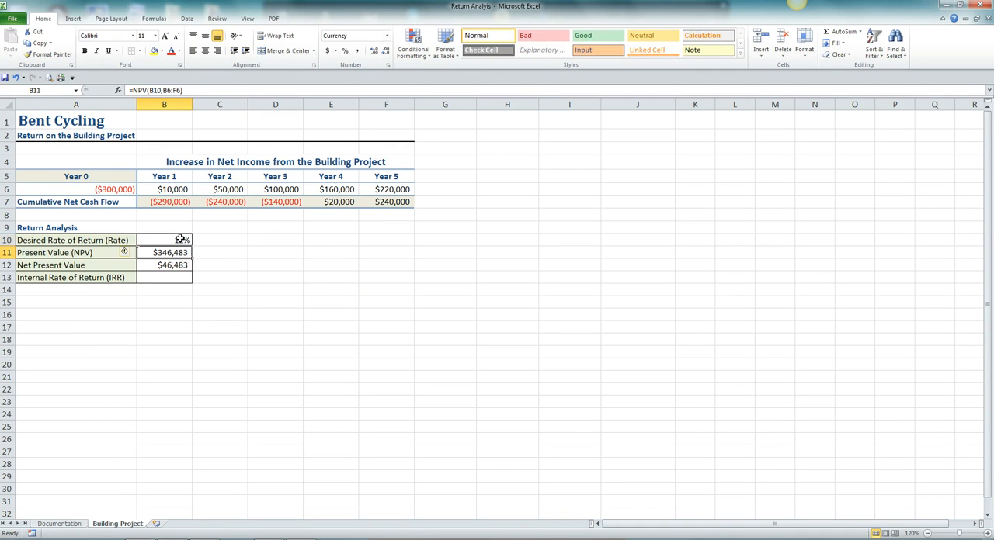